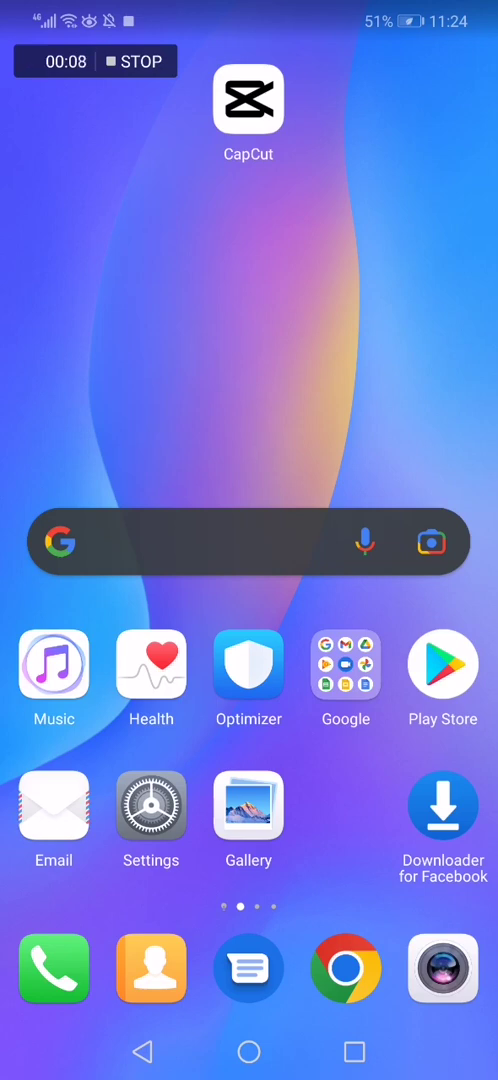
- Launch CapCut from the Android home screen to show its four existing projects
{"action": "left_click", "coordinate": [248, 98]}
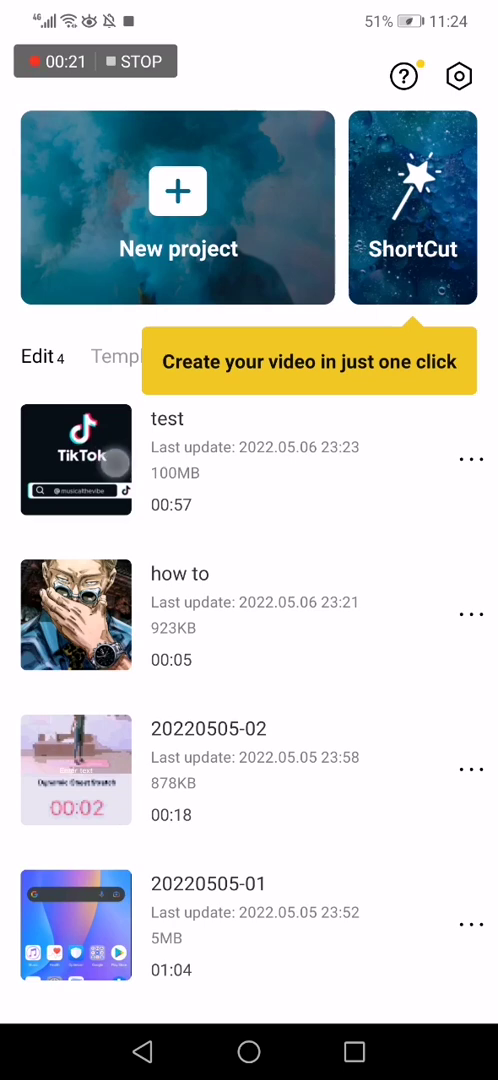
{"action": "left_click", "coordinate": [96, 430]}
- Scrub the test project's timeline to the point where the extracted audio will be split
{"action": "left_click_drag", "start_coordinate": [420, 750], "coordinate": [100, 750]}
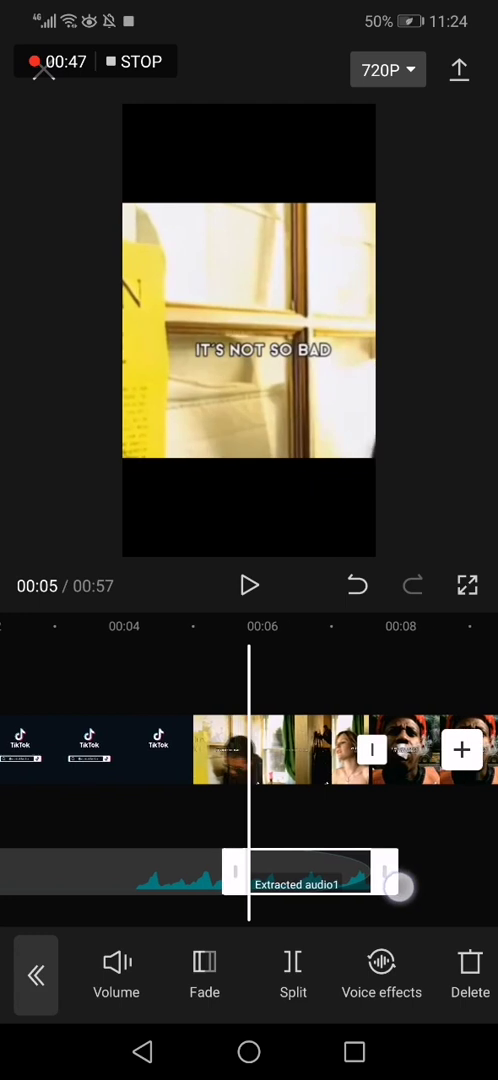
- Undo the audio split, then reveal Speed and Copy in the bottom toolbar
{"action": "left_click", "coordinate": [358, 586]}
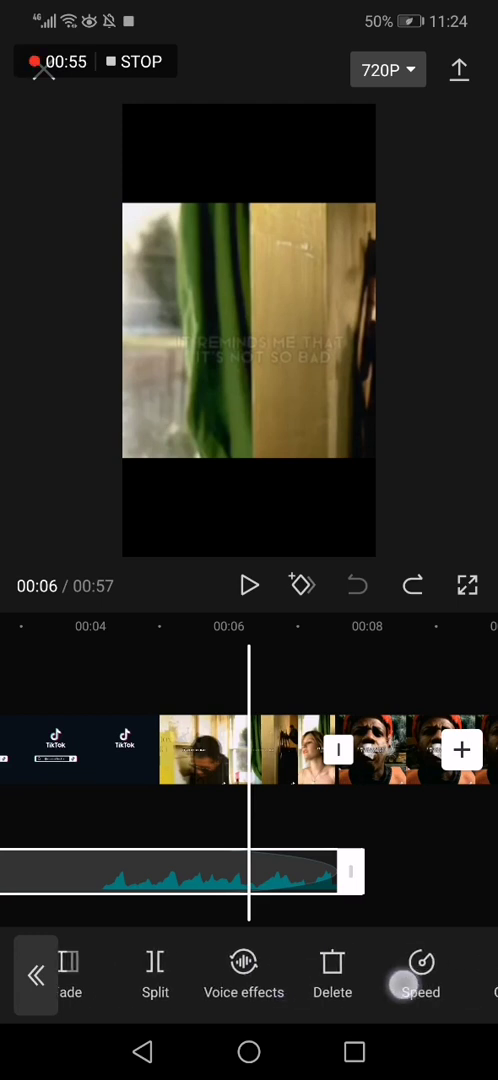
{"action": "left_click_drag", "start_coordinate": [401, 983], "coordinate": [345, 984]}
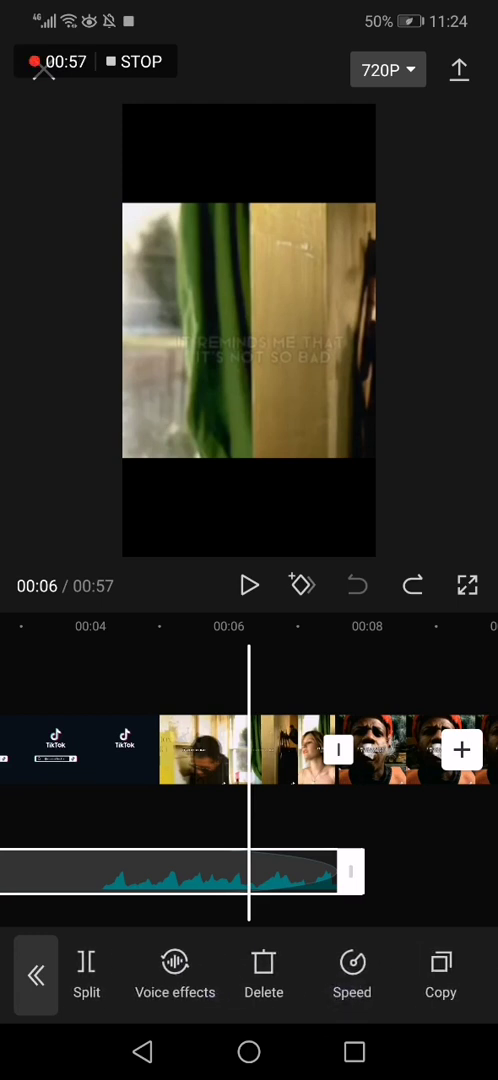